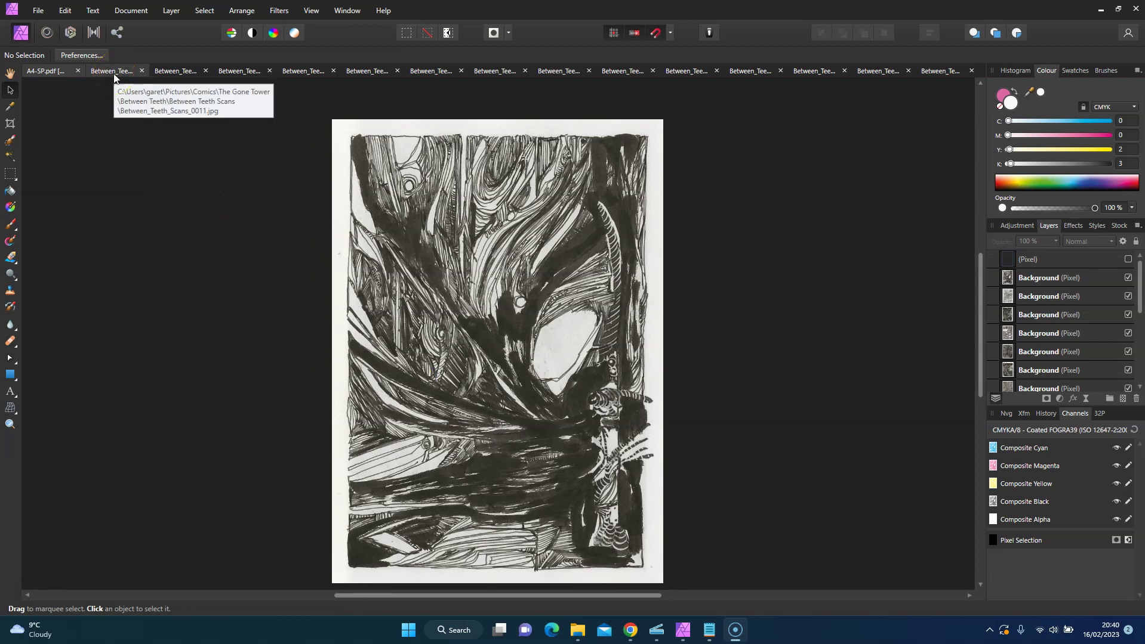
# Bring the Between Teeth Scans folder forward and look over its 20 page thumbnails
pyautogui.moveTo(587, 634)
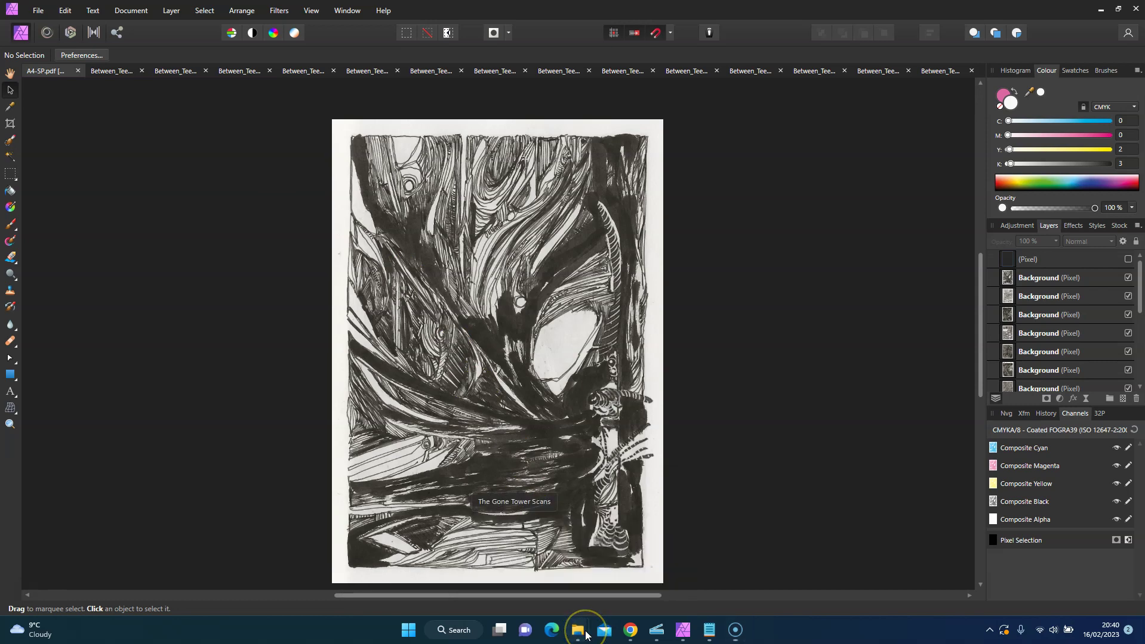
pyautogui.click(614, 572)
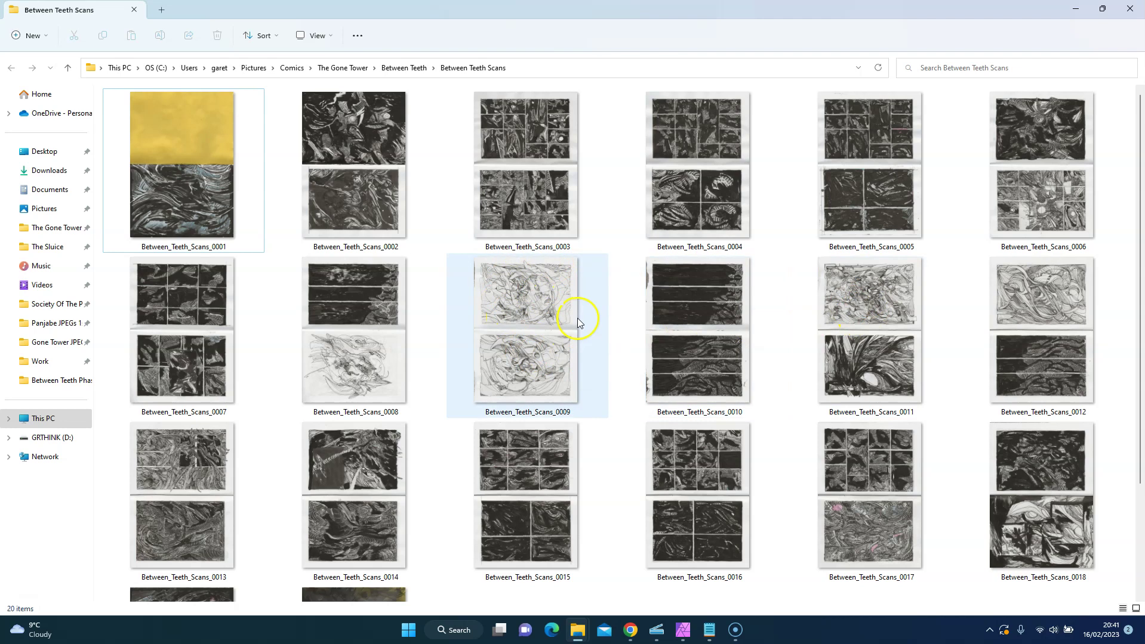
pyautogui.scroll(-2, 576, 318)
pyautogui.scroll(2, 583, 368)
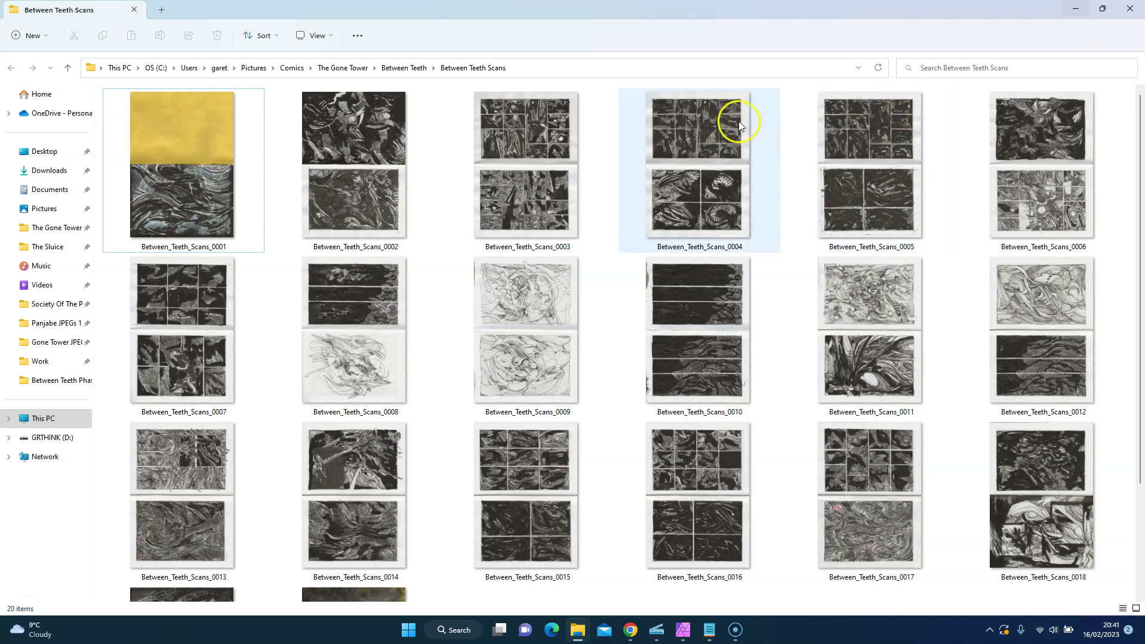
# Return to the A4-SP.pdf template and make the pink and blue trim border layer visible
pyautogui.click(1080, 10)
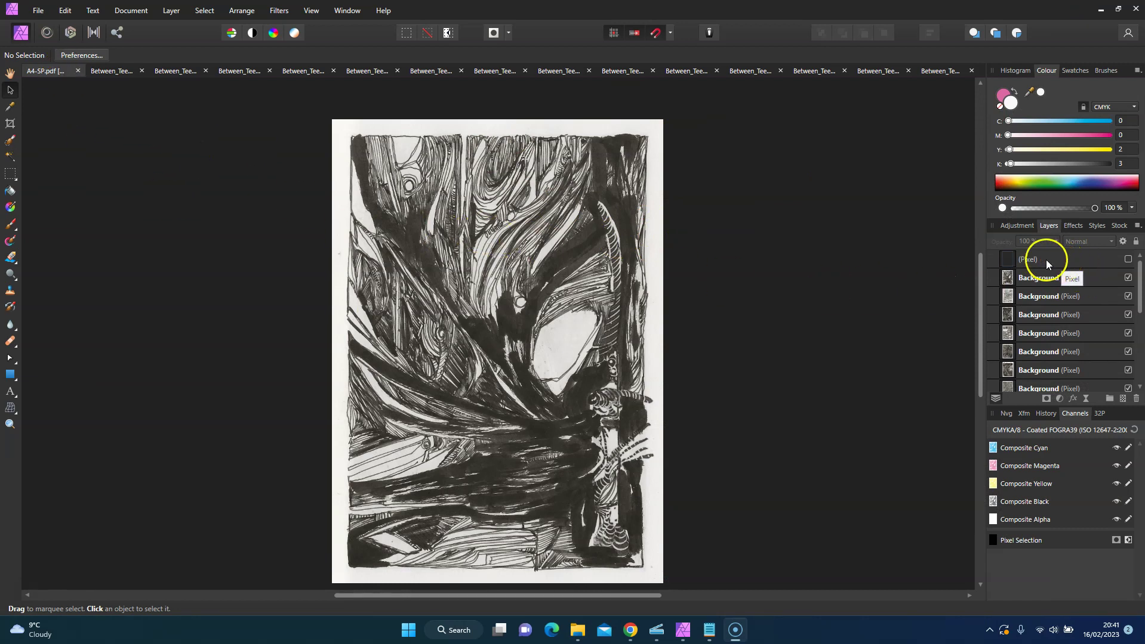
pyautogui.scroll(-3, 1061, 292)
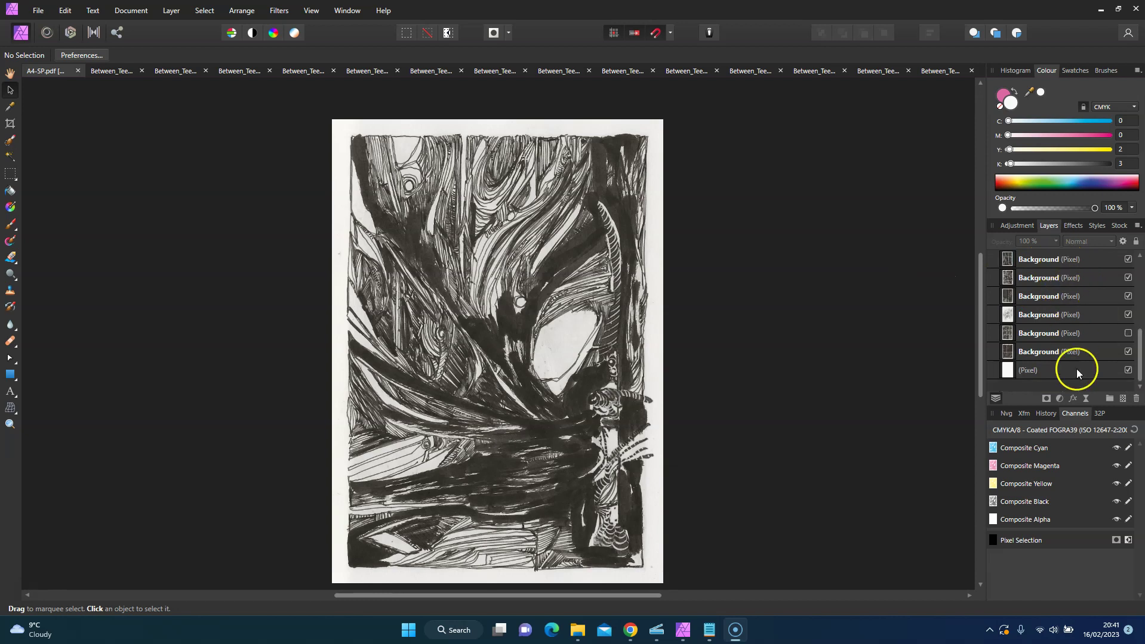
pyautogui.scroll(3, 1053, 373)
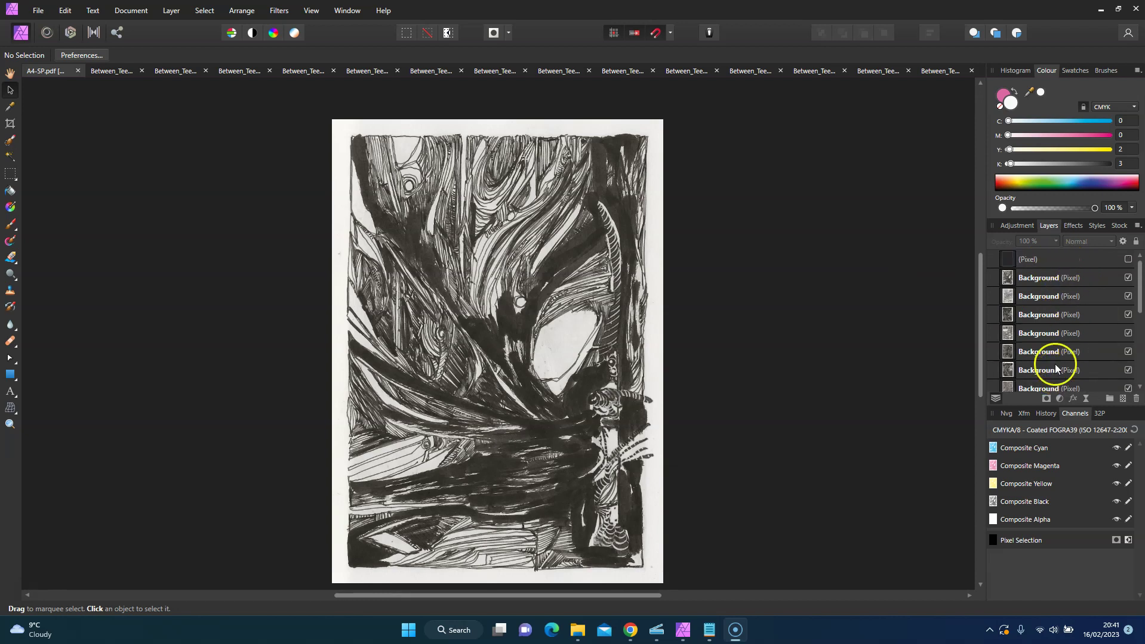
pyautogui.click(1128, 260)
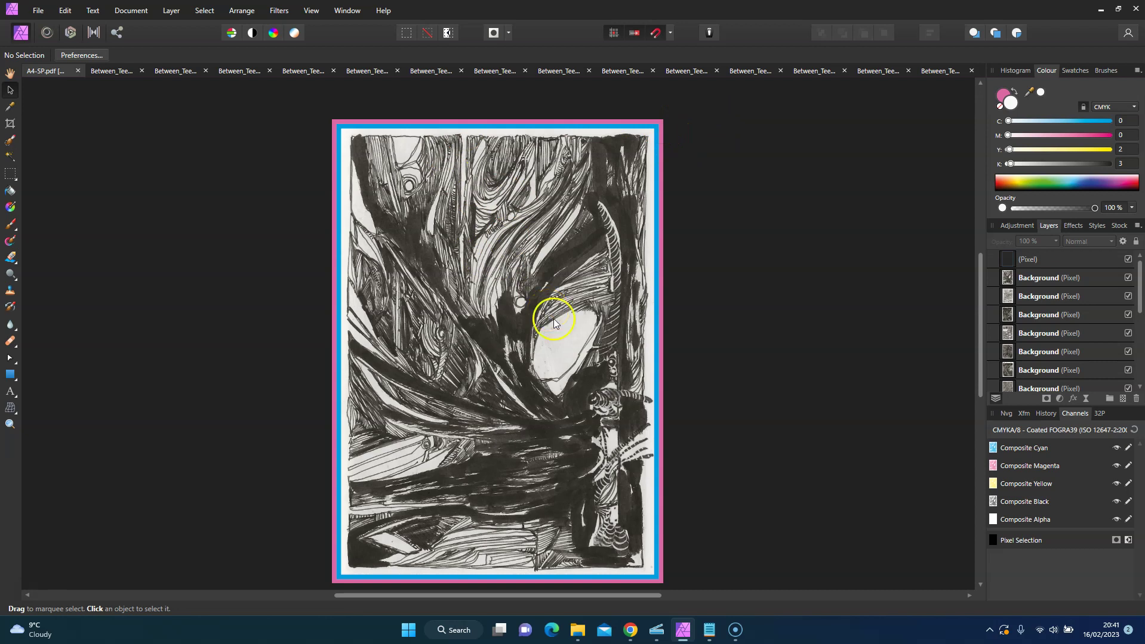
# Close the already-used 0011 scan without saving its changes
pyautogui.click(119, 72)
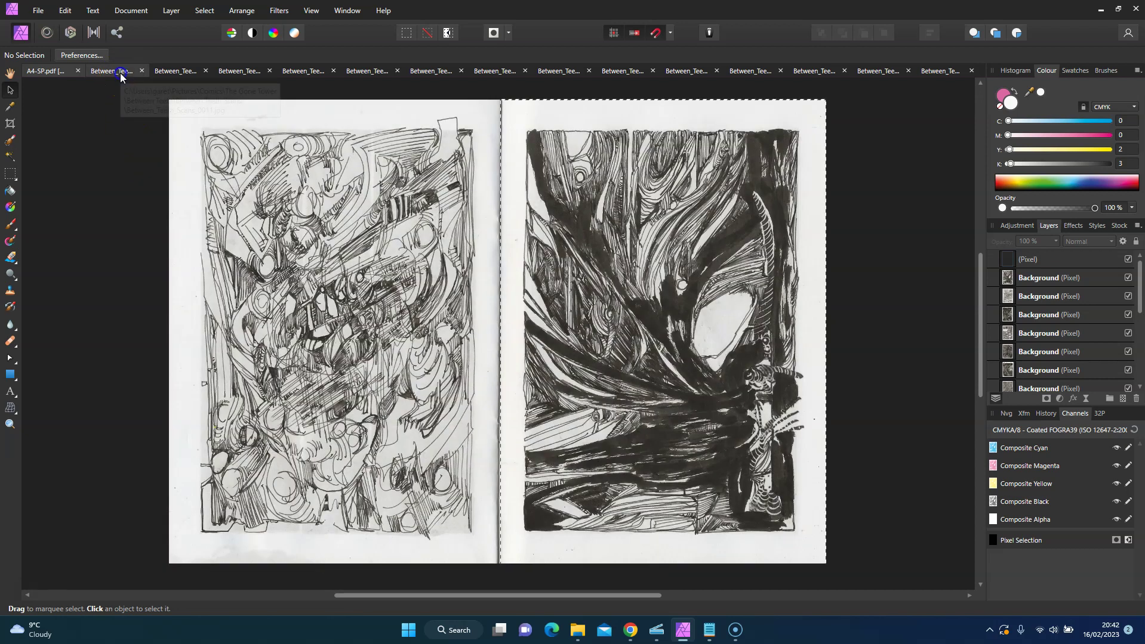
pyautogui.click(142, 72)
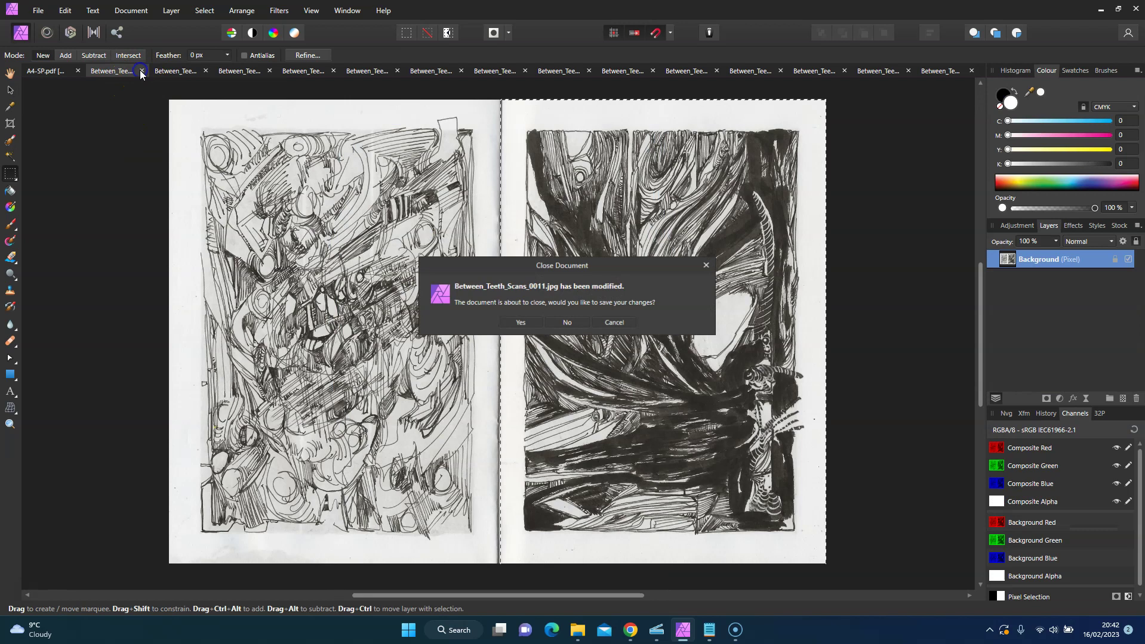
pyautogui.click(566, 322)
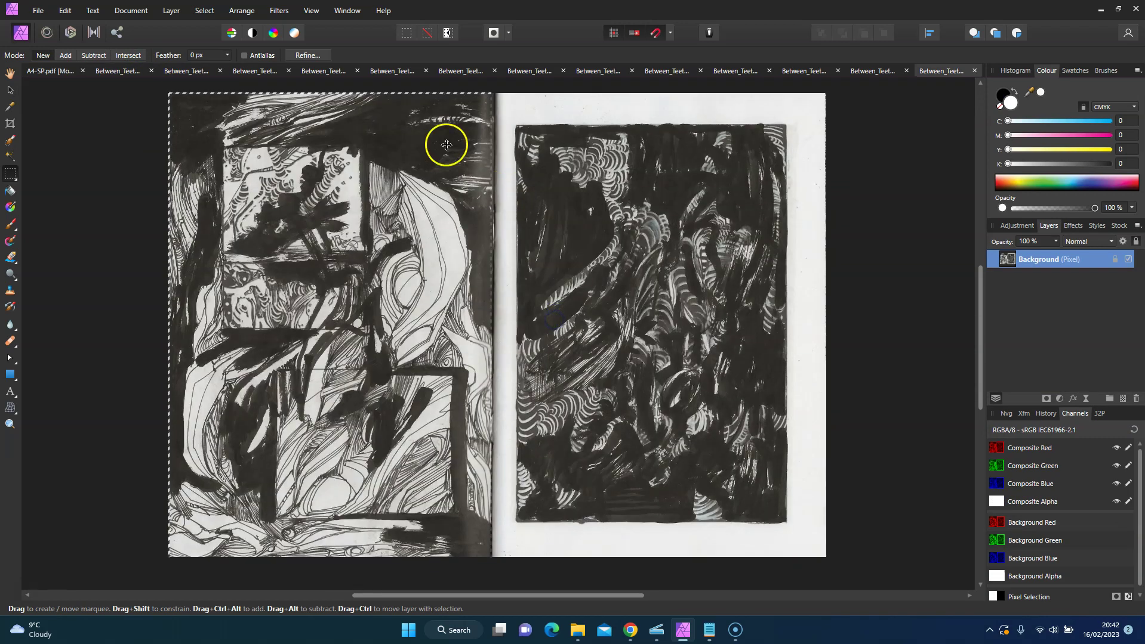
# Rotate the next spread 90° clockwise, select its left page, and return to A4-SP.pdf
pyautogui.click(126, 71)
pyautogui.click(128, 12)
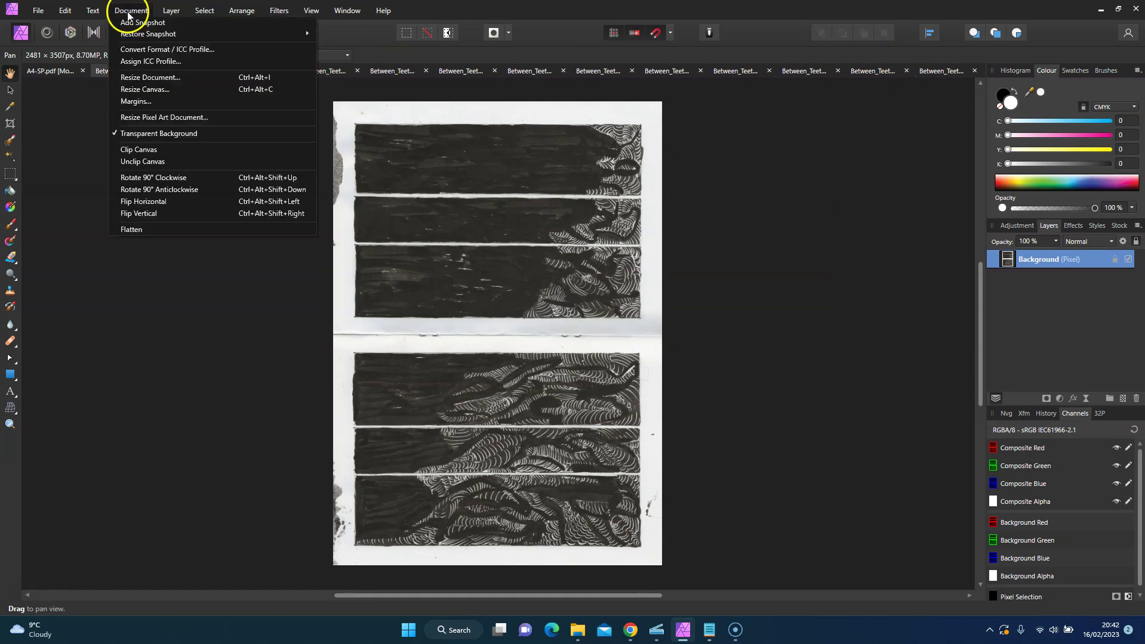
pyautogui.click(179, 177)
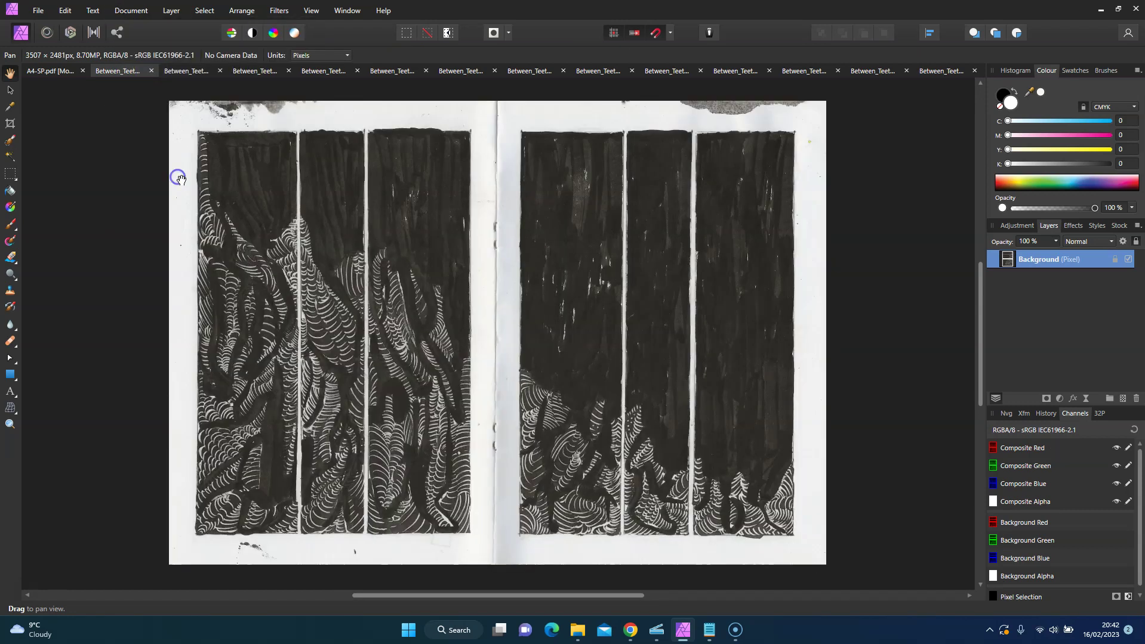
pyautogui.click(10, 173)
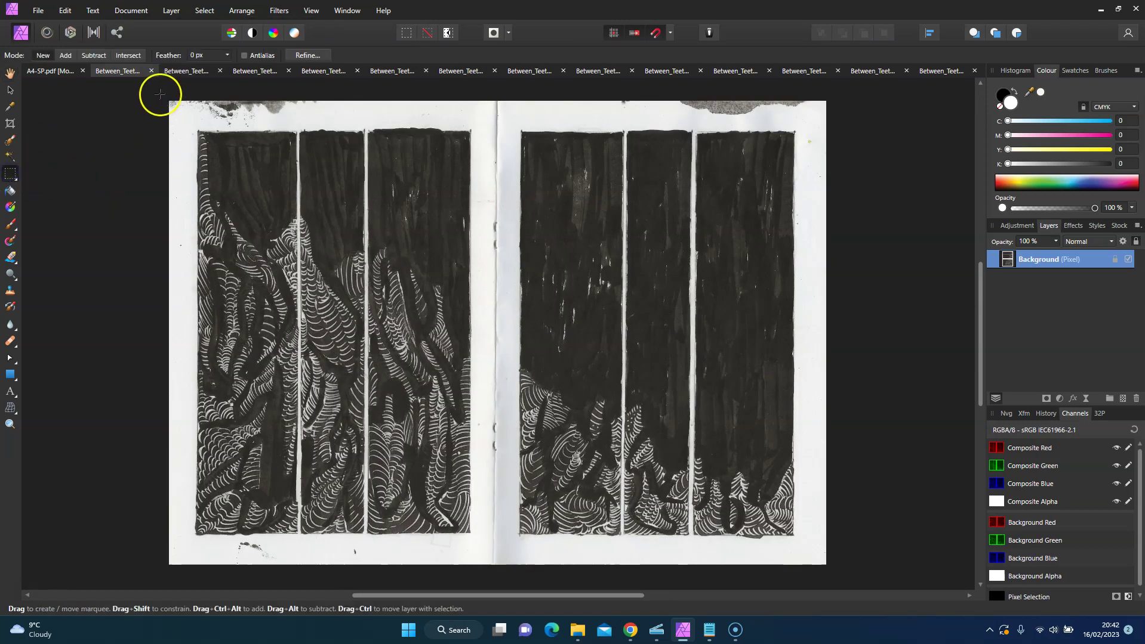
pyautogui.moveTo(160, 94); pyautogui.dragTo(493, 560)
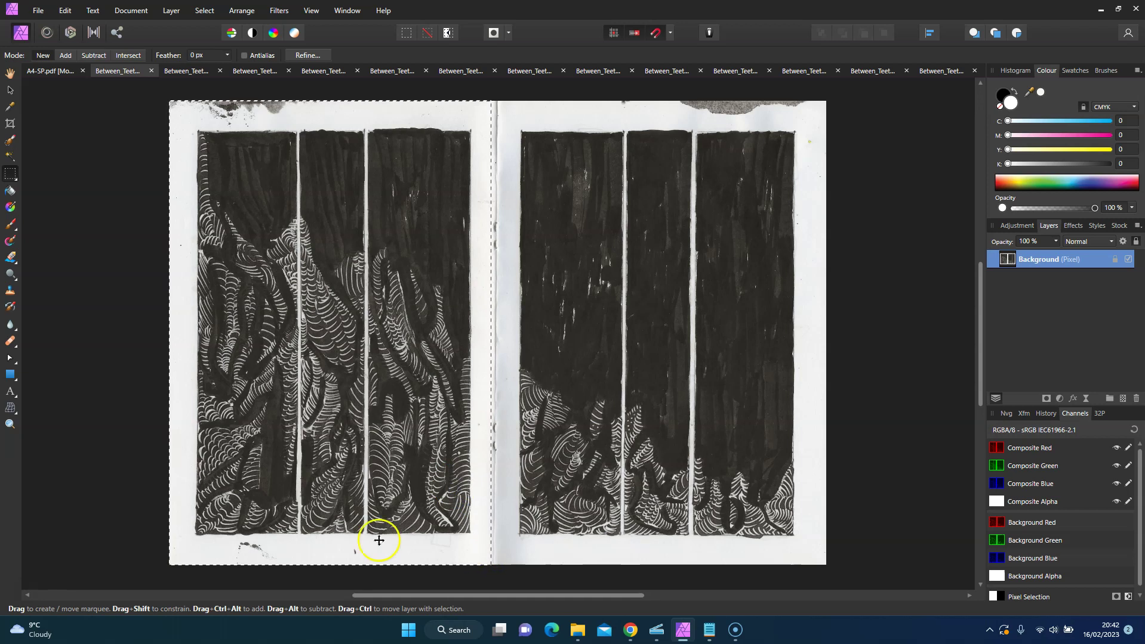
pyautogui.click(51, 71)
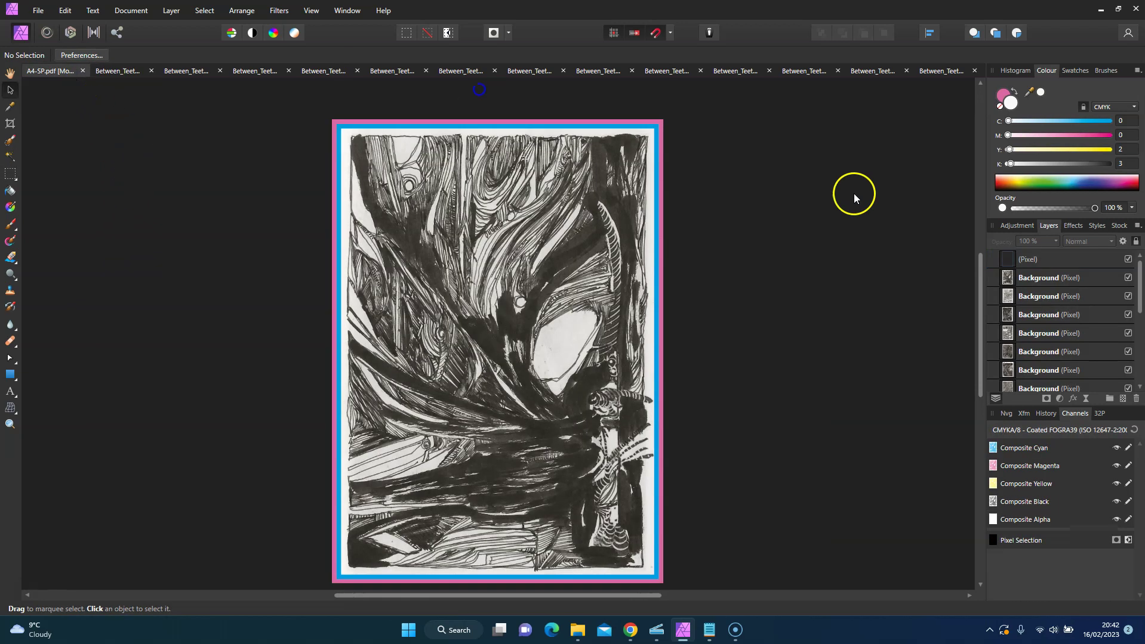
# Select the pasted three-panel page layer, nudge it up, and stretch it to the left and right trim edges
pyautogui.click(1047, 279)
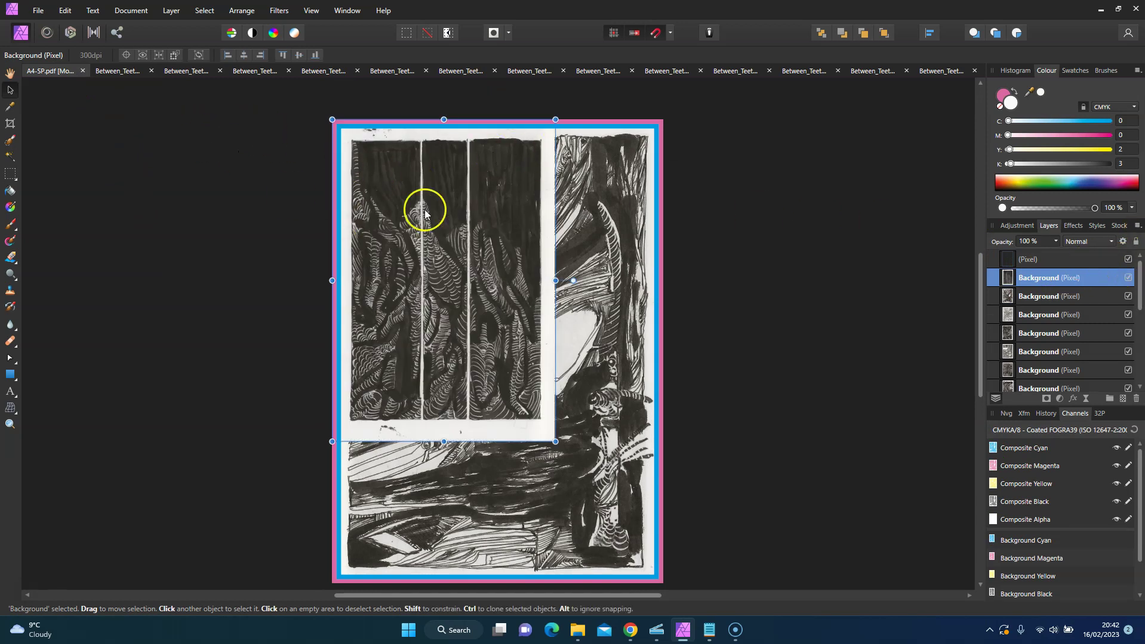
pyautogui.click(469, 205)
pyautogui.moveTo(469, 205); pyautogui.dragTo(467, 200)
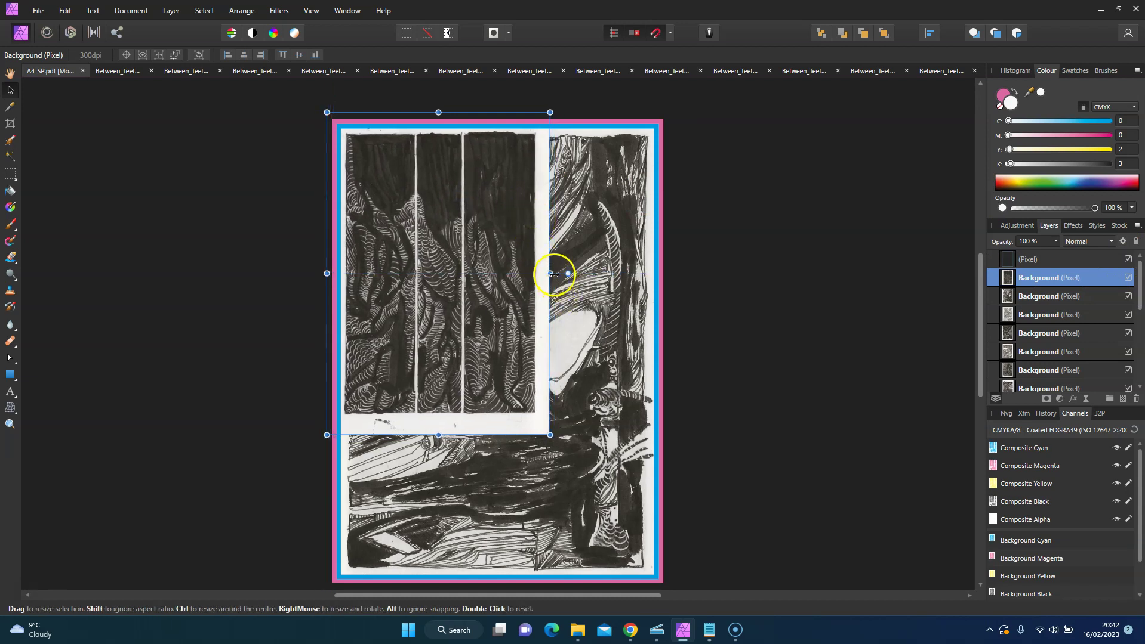
pyautogui.moveTo(550, 273); pyautogui.dragTo(671, 273)
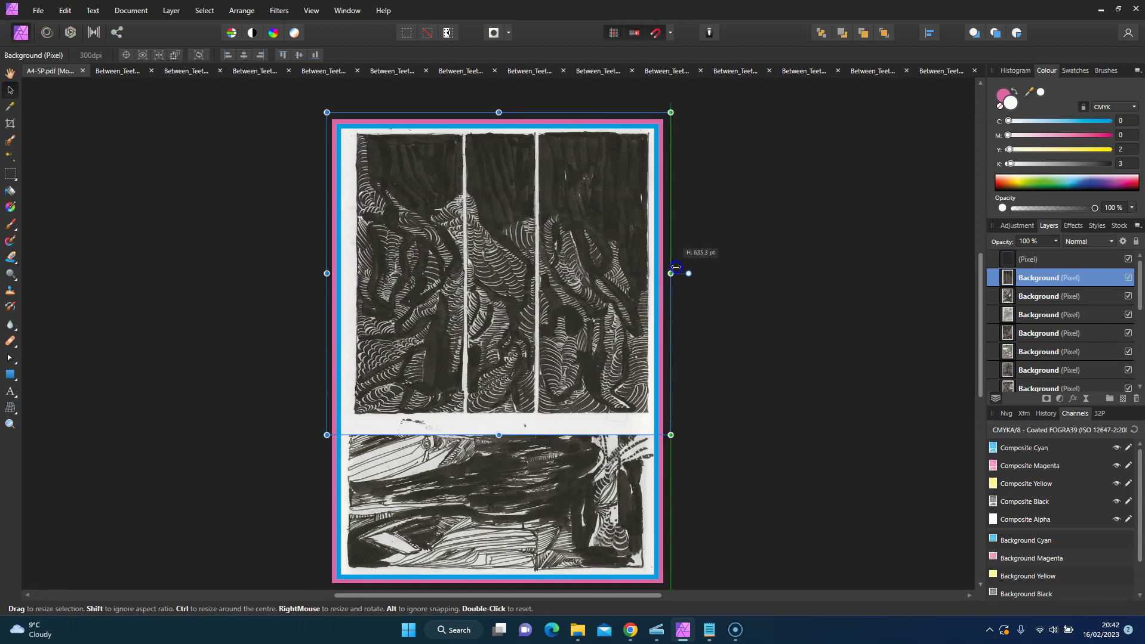
pyautogui.moveTo(326, 274); pyautogui.dragTo(316, 274)
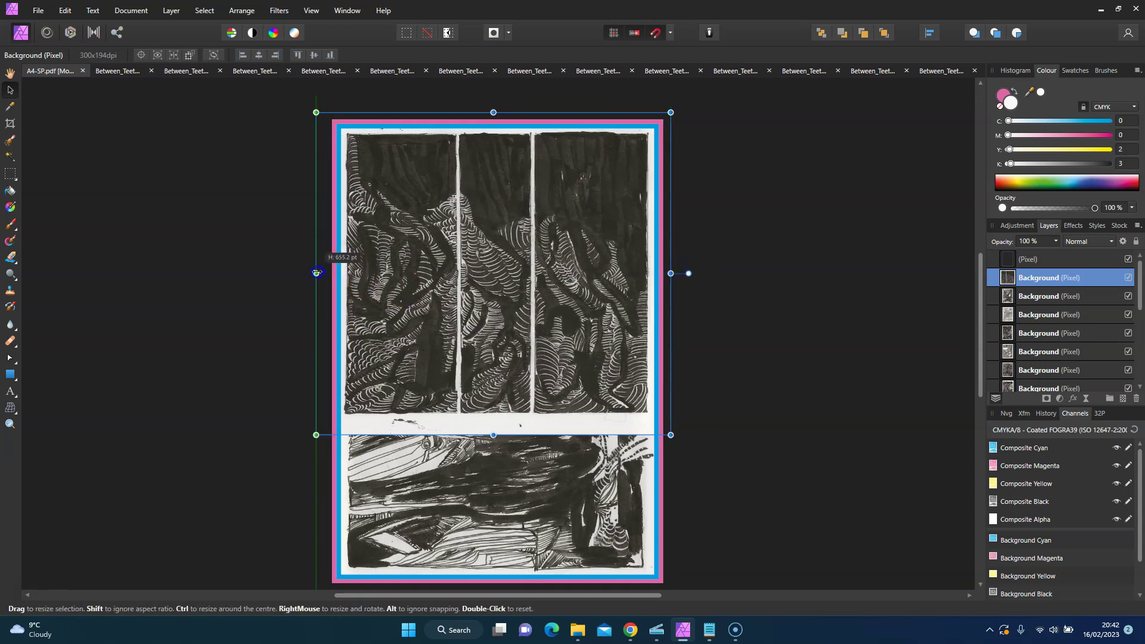
# Stretch the page to the bottom and top trim edges, then hide the pink and blue border layer
pyautogui.scroll(-3, 519, 426)
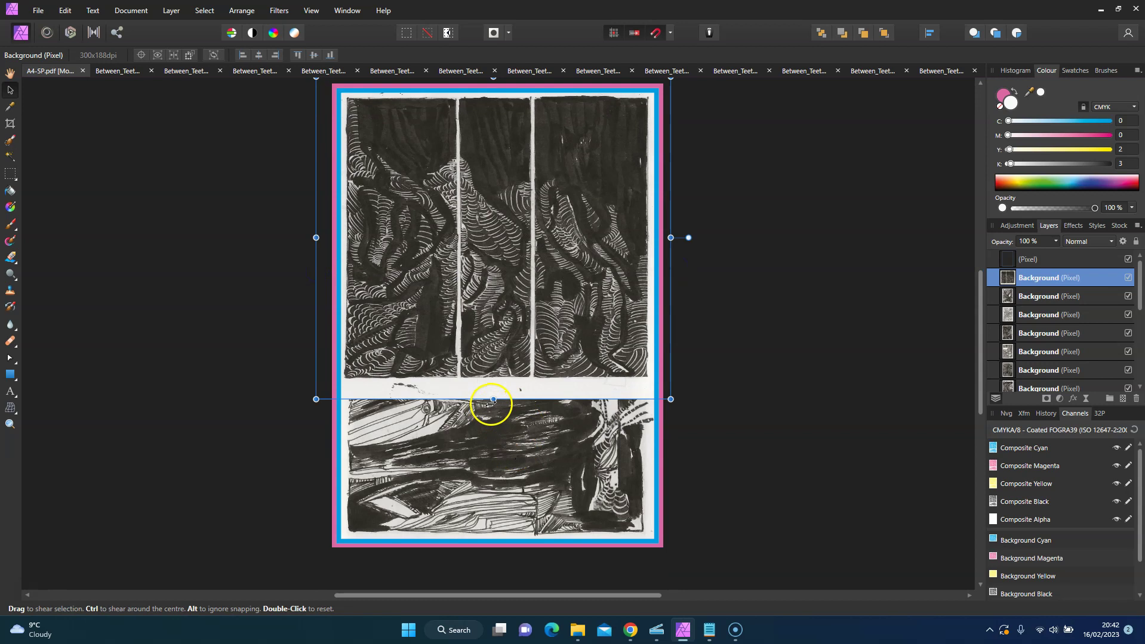
pyautogui.moveTo(492, 400); pyautogui.dragTo(510, 567)
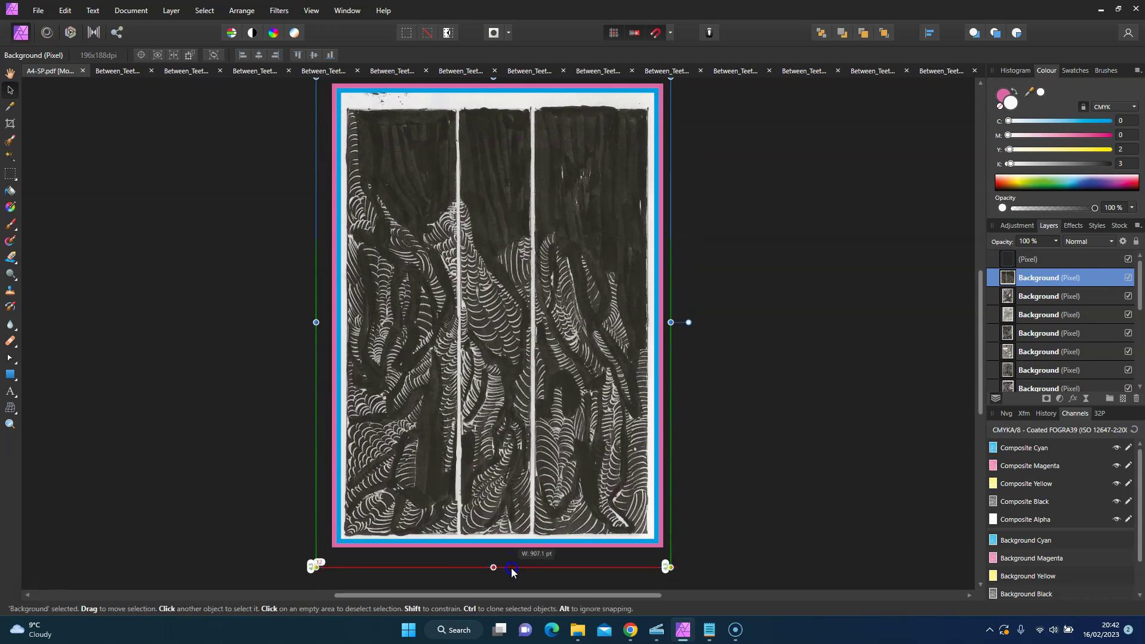
pyautogui.scroll(5, 534, 332)
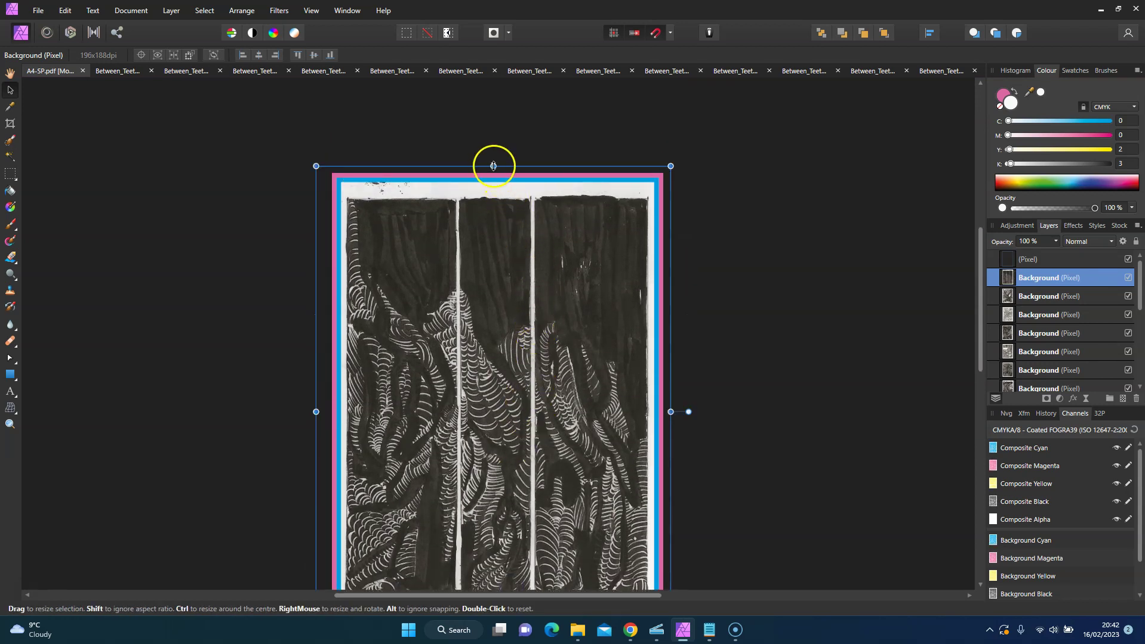
pyautogui.moveTo(493, 165); pyautogui.dragTo(493, 161)
pyautogui.scroll(-5, 705, 267)
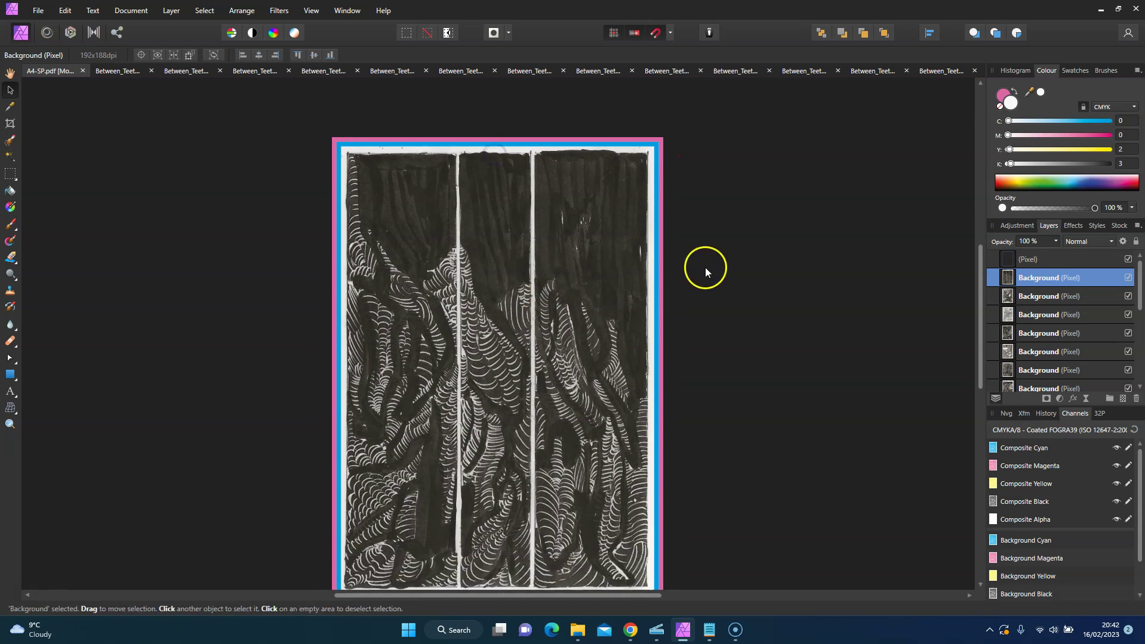
pyautogui.click(1127, 259)
# Export the page as the JPEG 'Between Teeth Phase 01 Page 15' into the Between Teeth Phase 01 folder
pyautogui.click(41, 11)
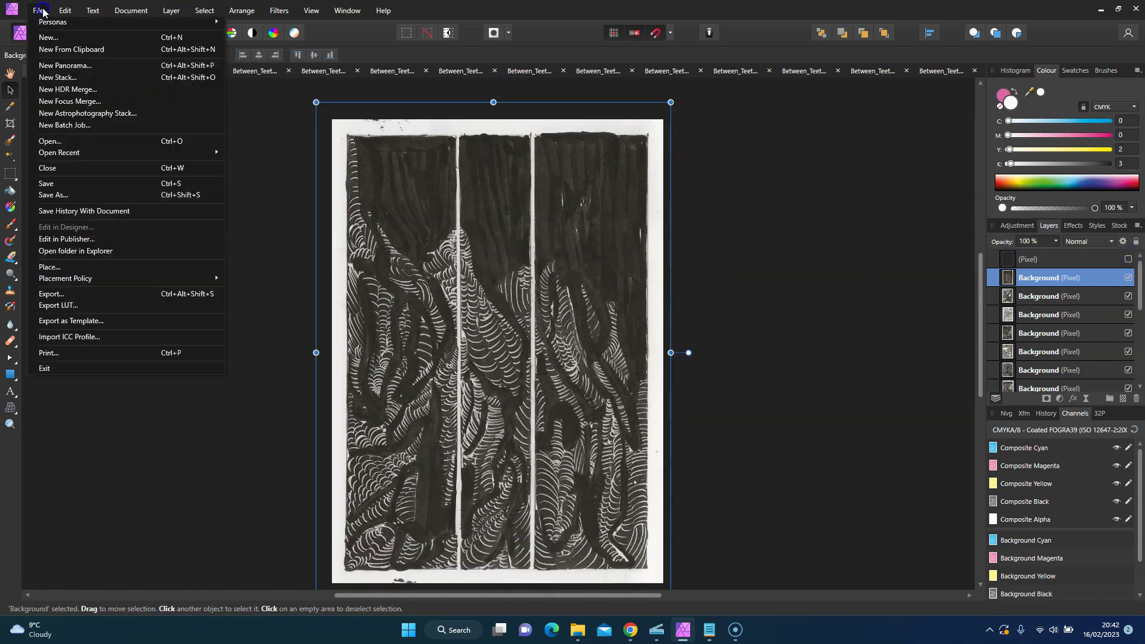
pyautogui.click(65, 294)
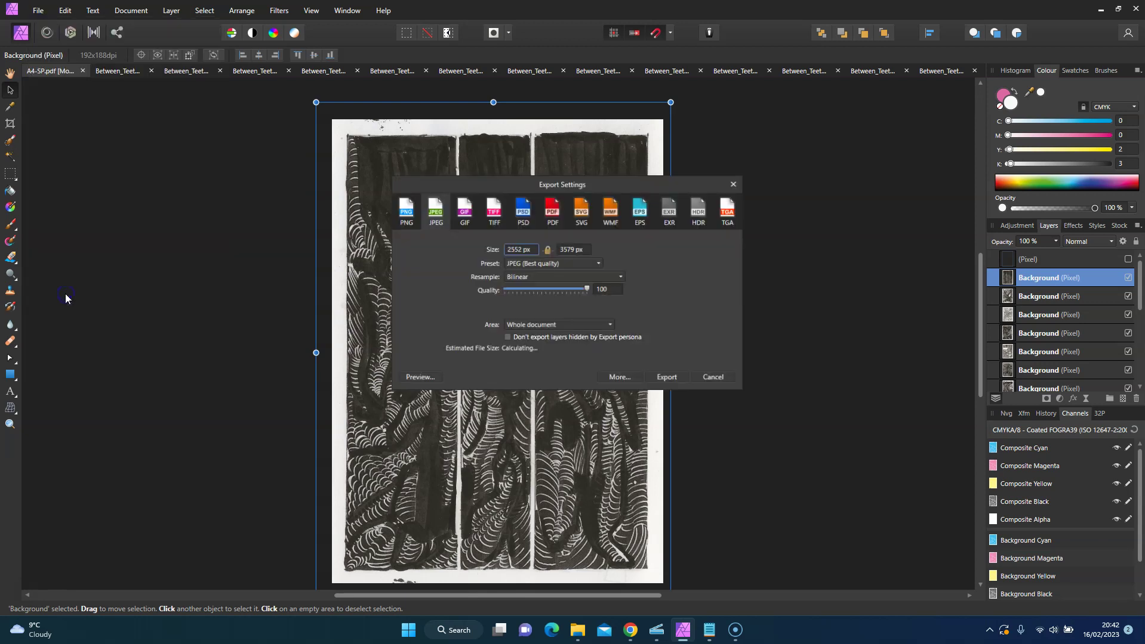
pyautogui.click(669, 379)
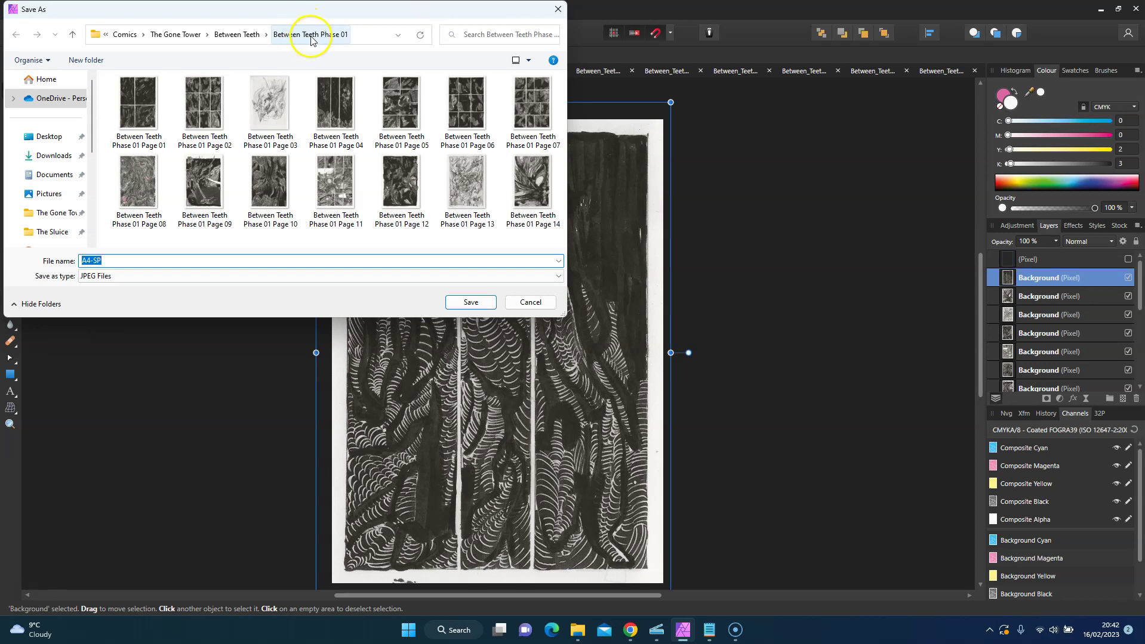
pyautogui.click(531, 185)
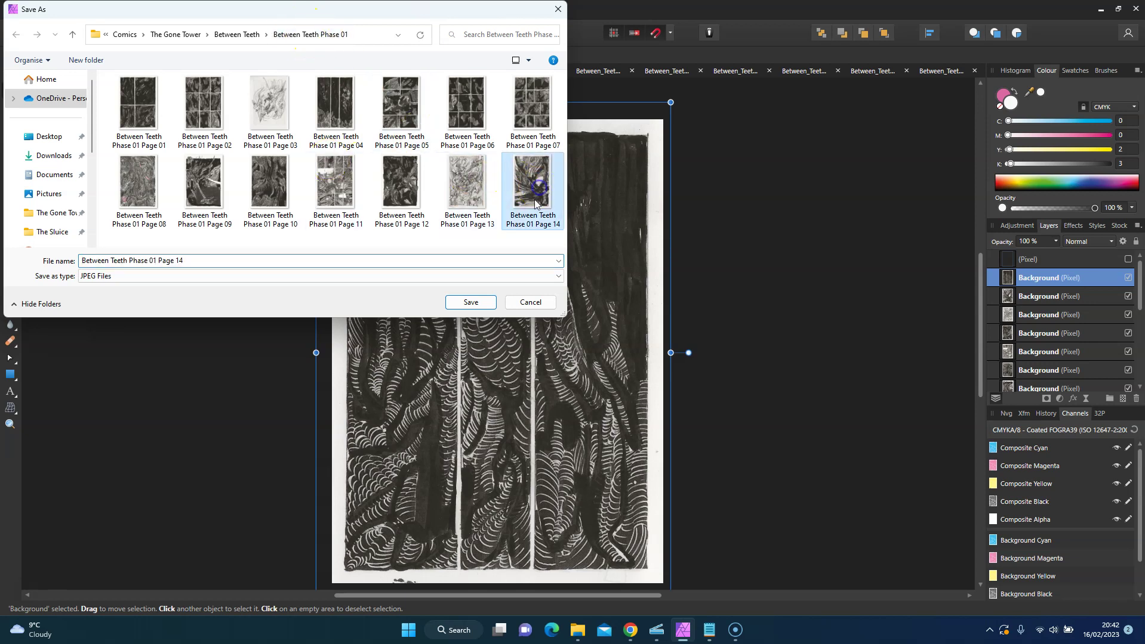
pyautogui.click(206, 260)
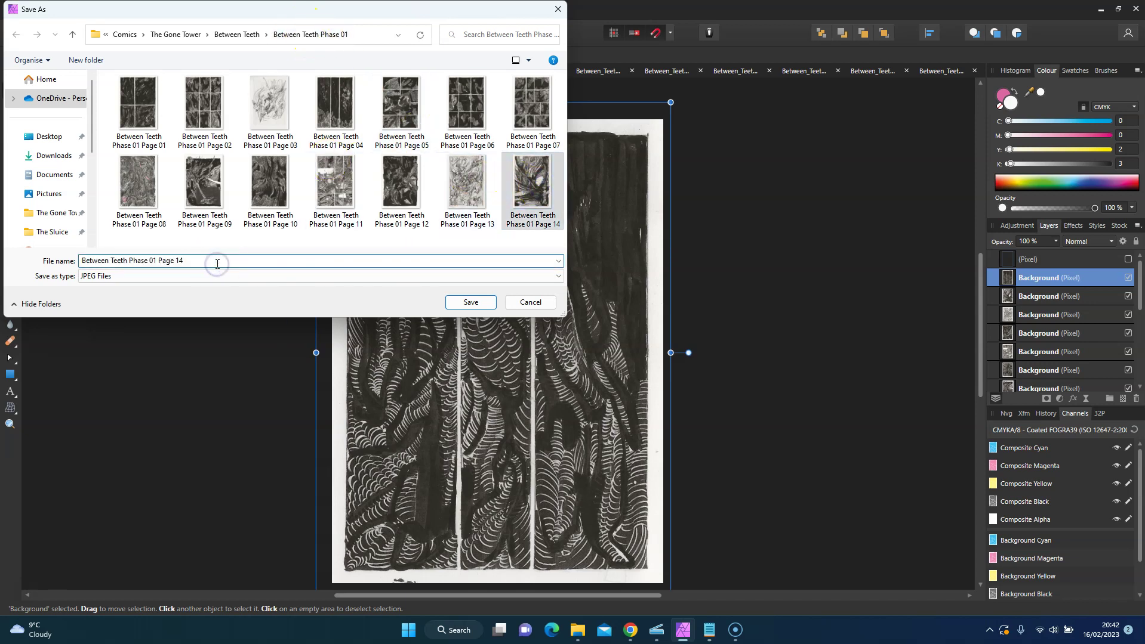
pyautogui.press('BackSpace')
pyautogui.write('5')
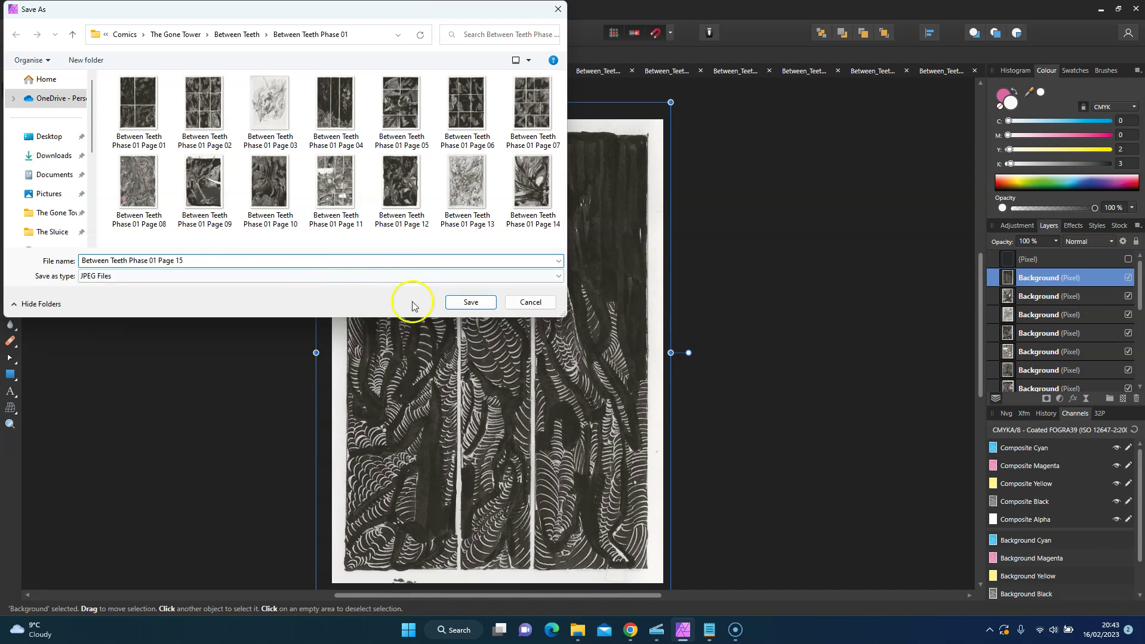
pyautogui.click(471, 302)
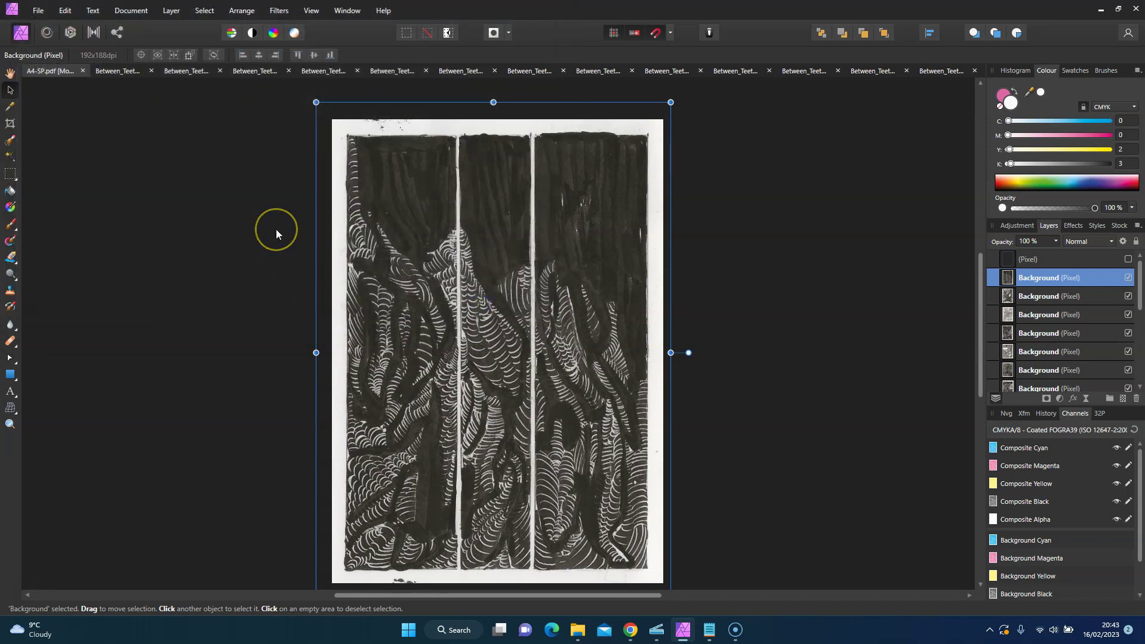